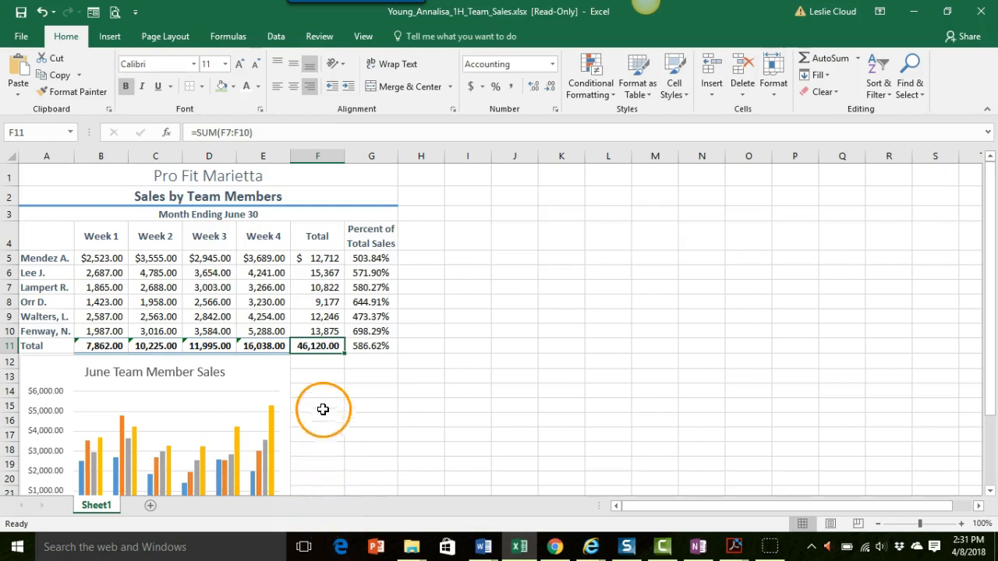
# Step: Examine the ranges summed by the Week 1 and Week 2 total formulas in B11 and C11
pyautogui.click(98, 348)
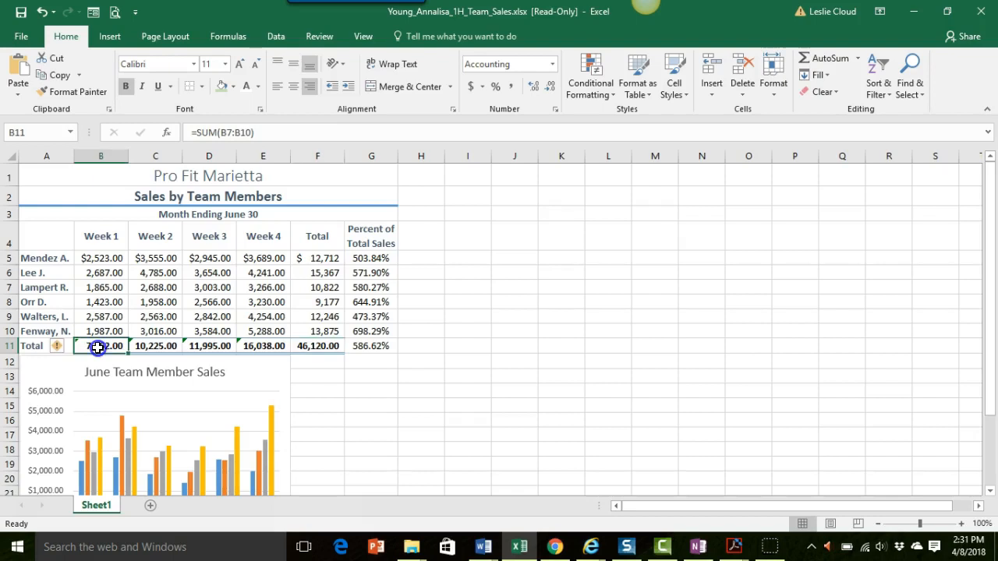
pyautogui.click(260, 132)
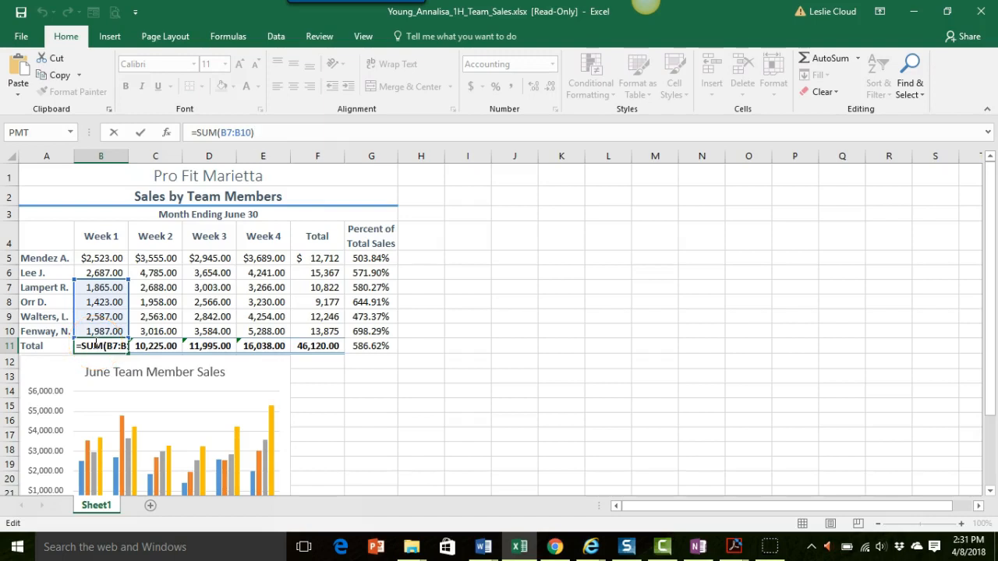
pyautogui.hotkey('ctrl', 'Return')
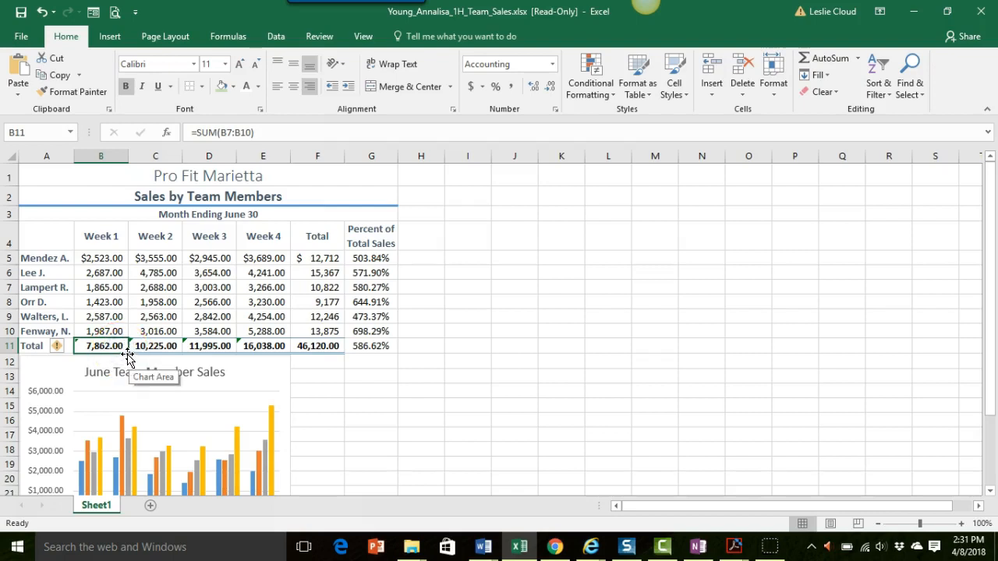
pyautogui.click(165, 347)
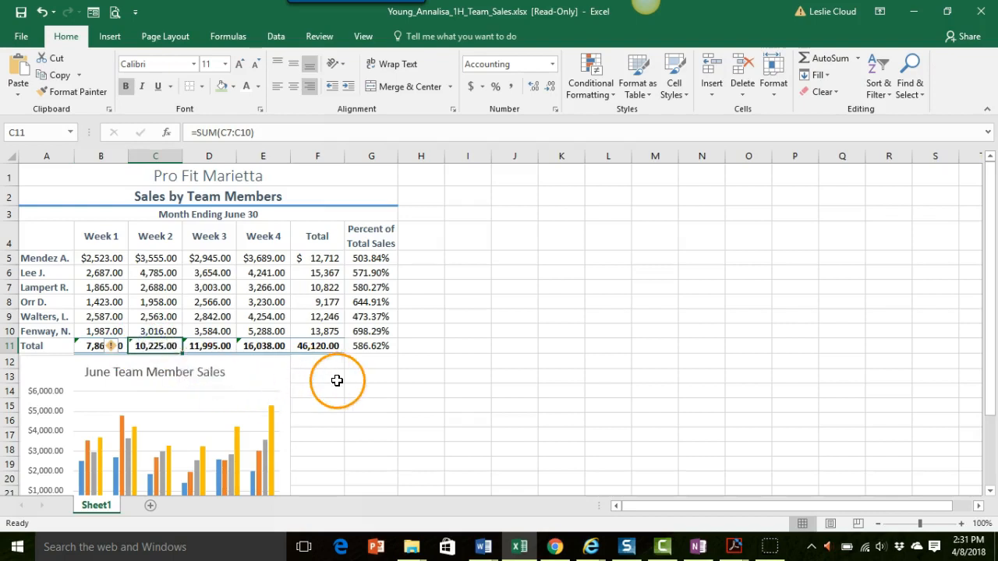
# Step: Move the June Team Member Sales chart slightly down, clear of the Total row
pyautogui.click(200, 374)
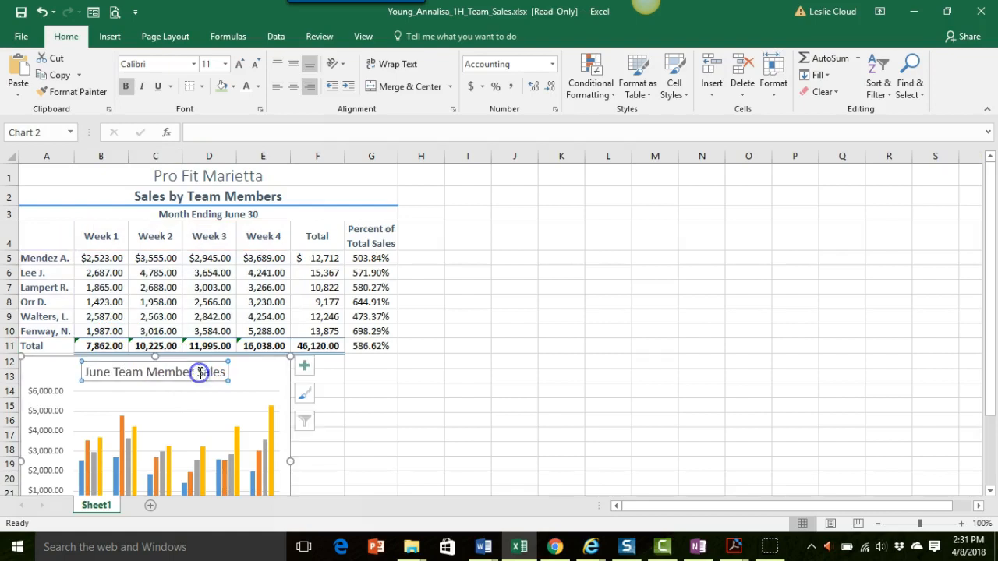
pyautogui.click(270, 374)
pyautogui.moveTo(269, 375); pyautogui.dragTo(272, 379)
# Step: Check the SUM formulas of the Total row in cells B11, E11 and F11
pyautogui.click(107, 345)
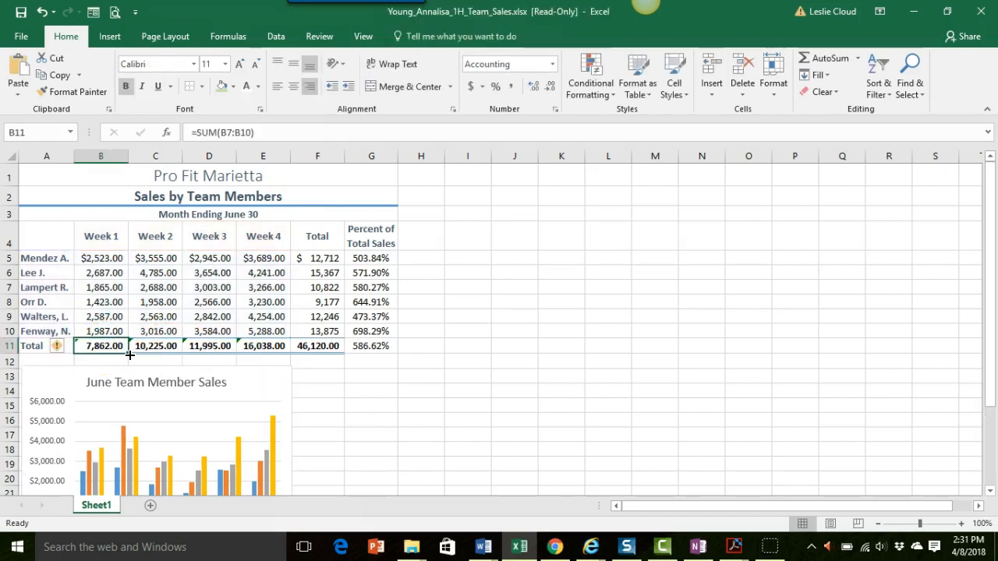
pyautogui.click(105, 345)
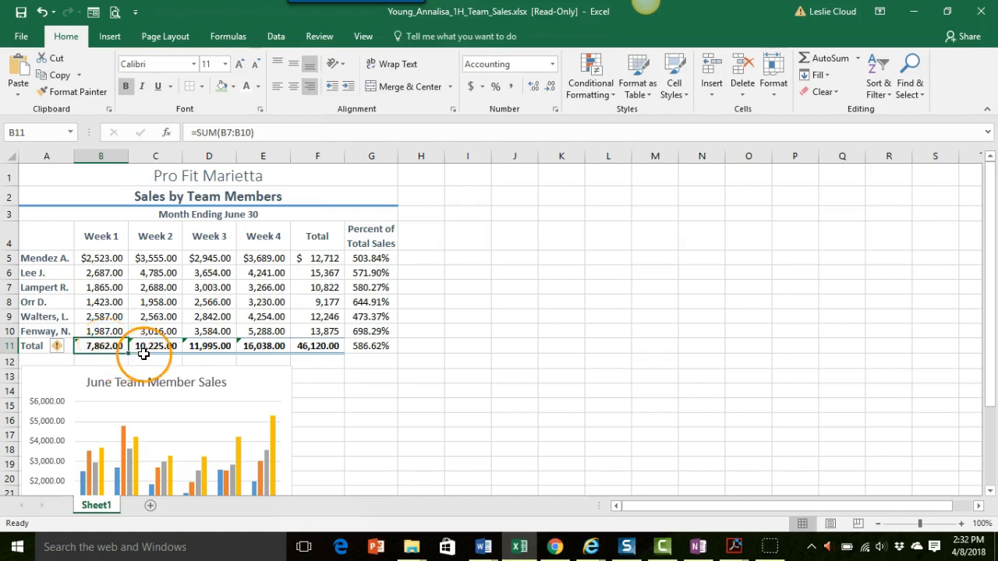
pyautogui.click(258, 347)
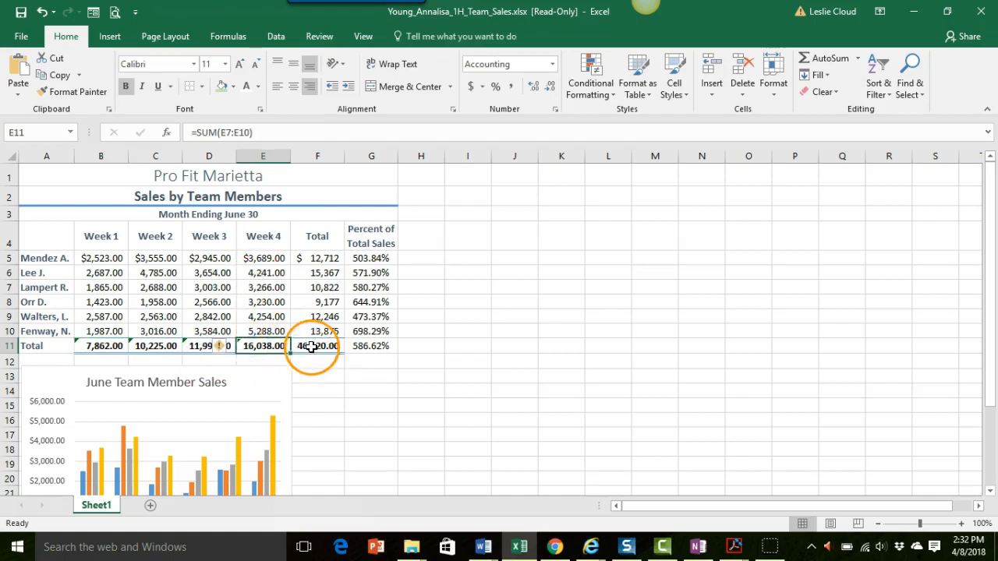
pyautogui.click(313, 347)
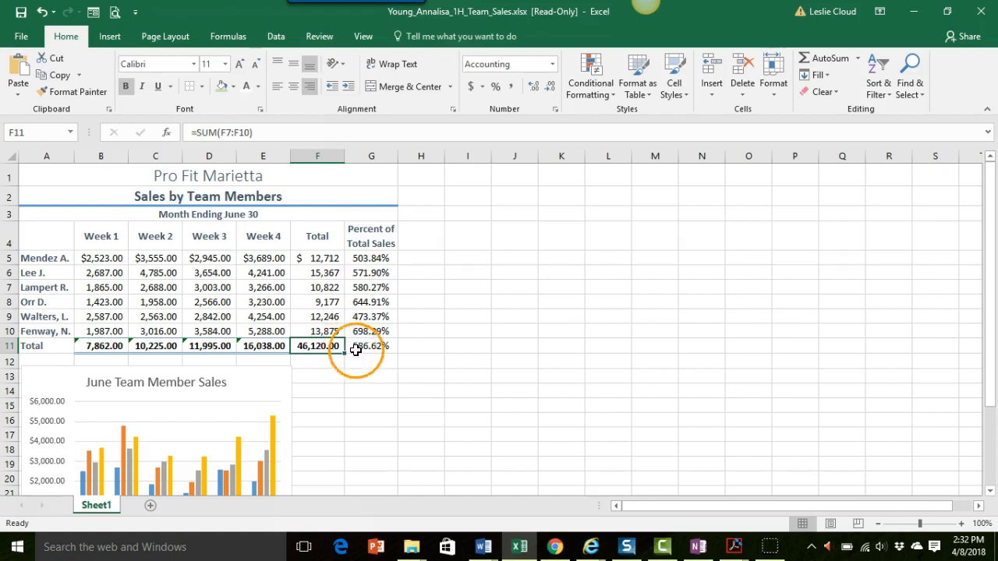
# Step: Change the Percent of Total Sales formula in G5 to =F5/$F$11, with an absolute reference to the grand total
pyautogui.click(368, 260)
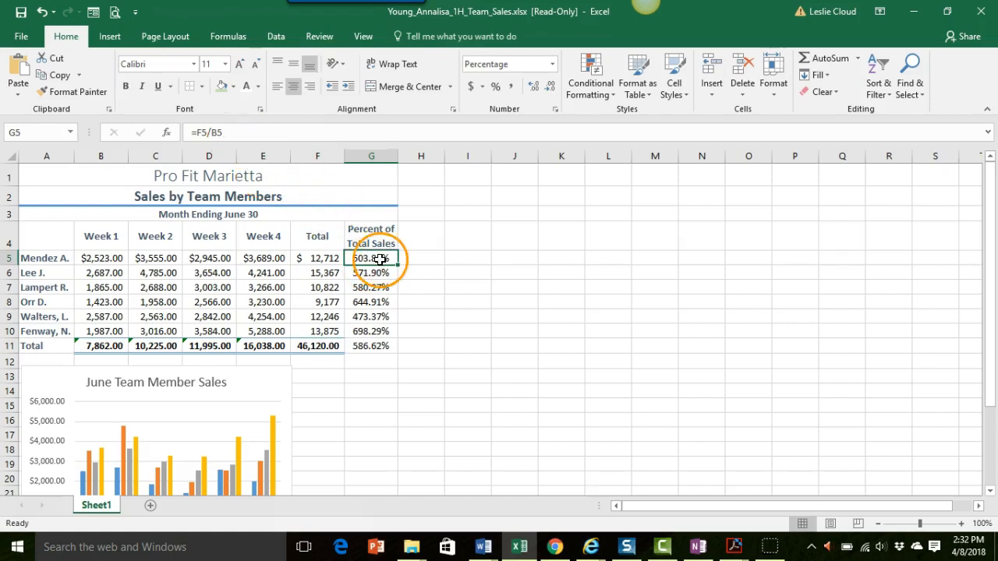
pyautogui.click(234, 133)
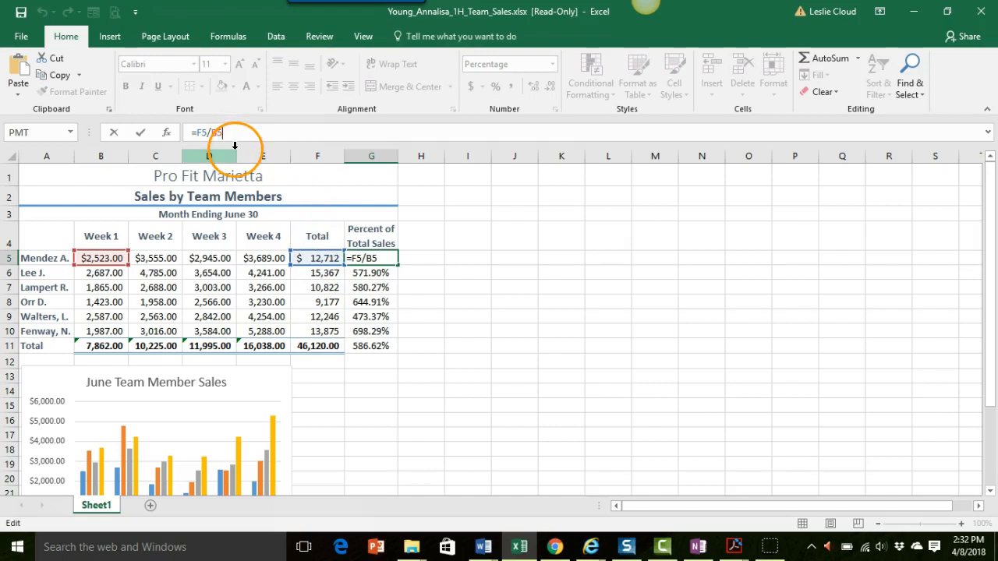
pyautogui.press('BackSpace')
pyautogui.press('BackSpace')
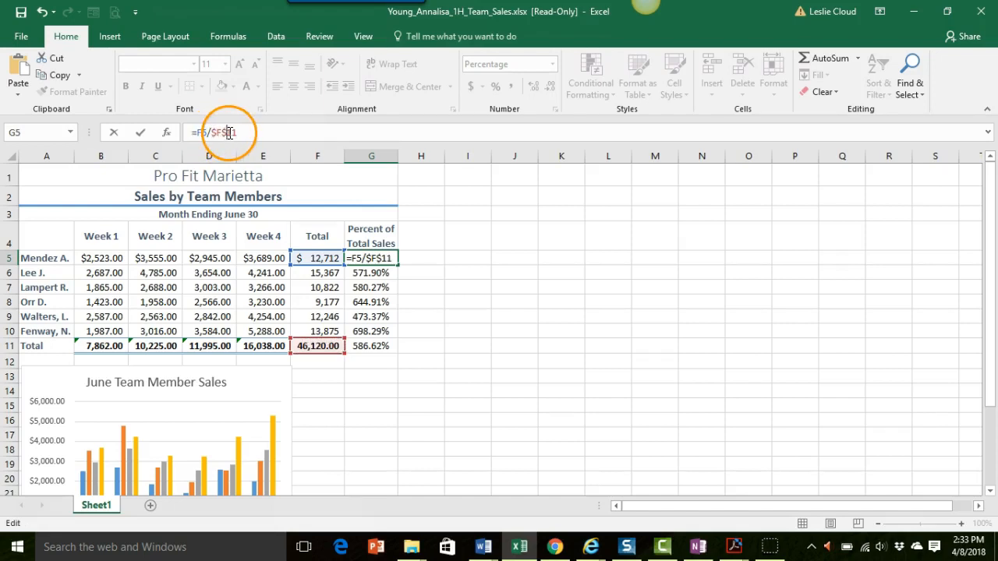
pyautogui.click(255, 130)
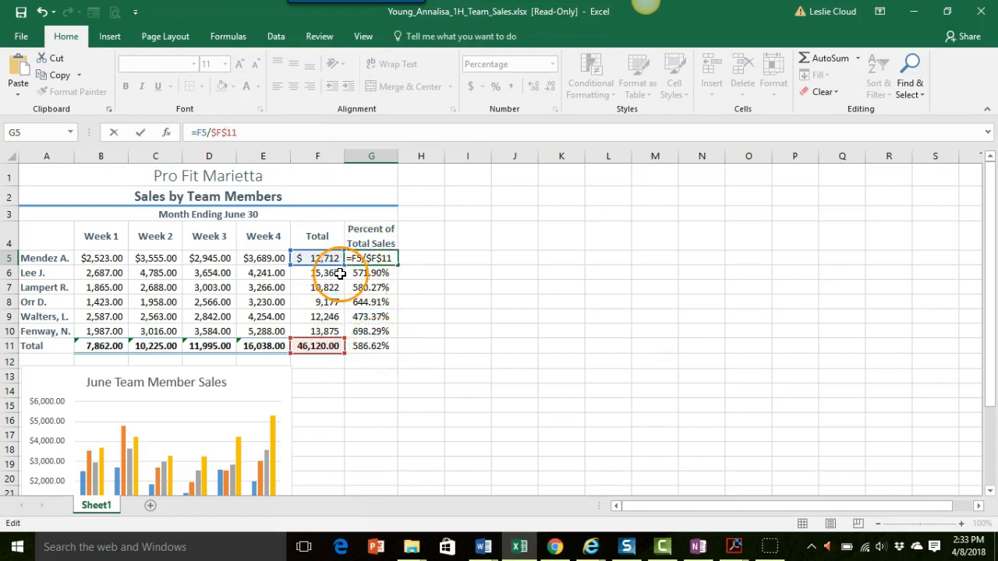
pyautogui.click(140, 134)
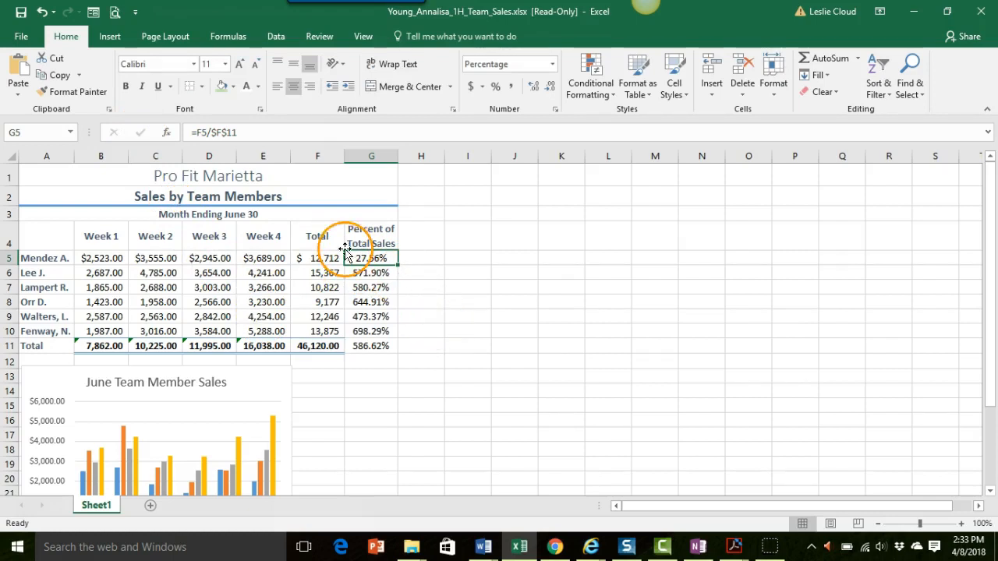
pyautogui.click(242, 133)
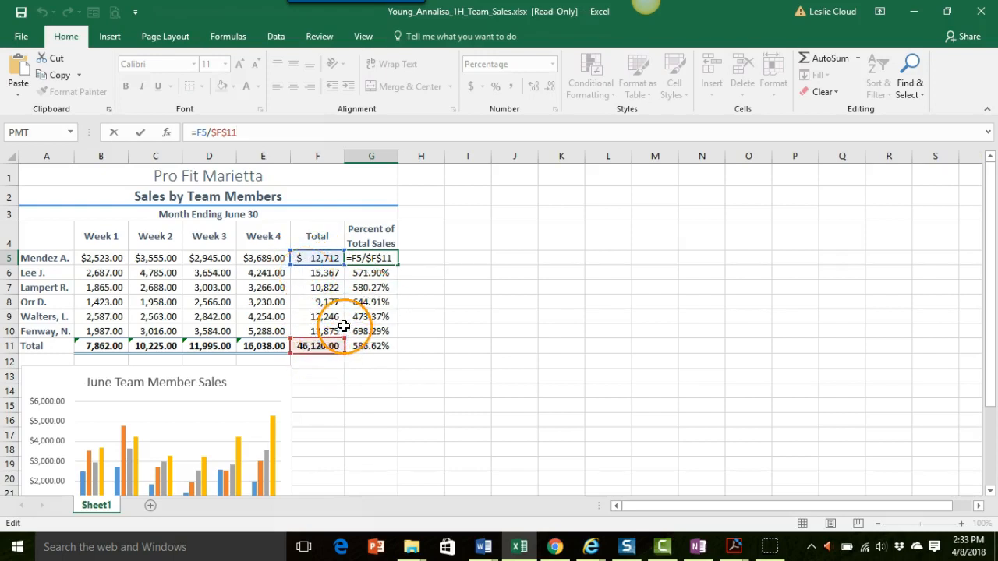
pyautogui.click(143, 133)
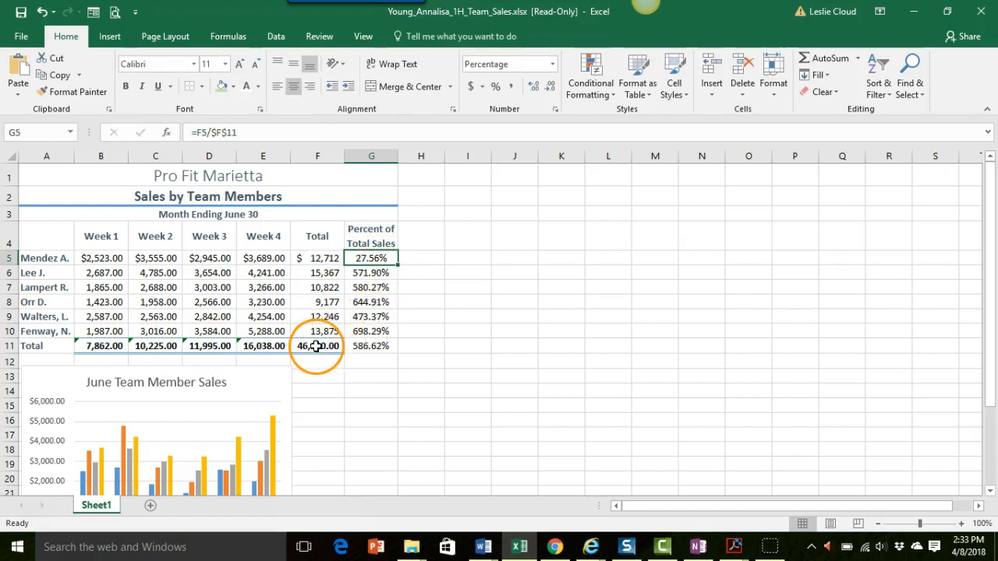
# Step: Fill the G5 formula down through G10 and clear the percentage in G11
pyautogui.click(374, 260)
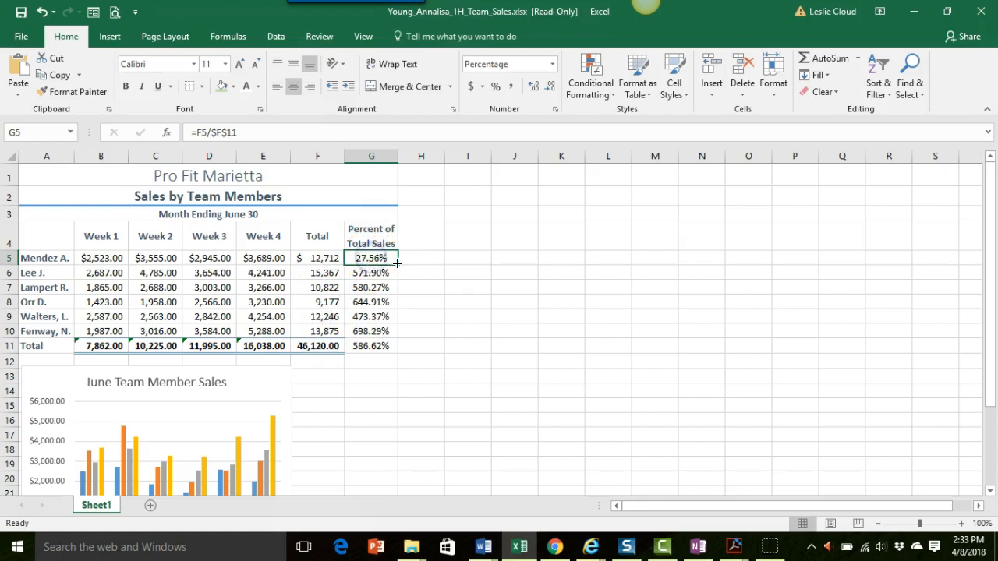
pyautogui.moveTo(397, 266); pyautogui.dragTo(390, 331)
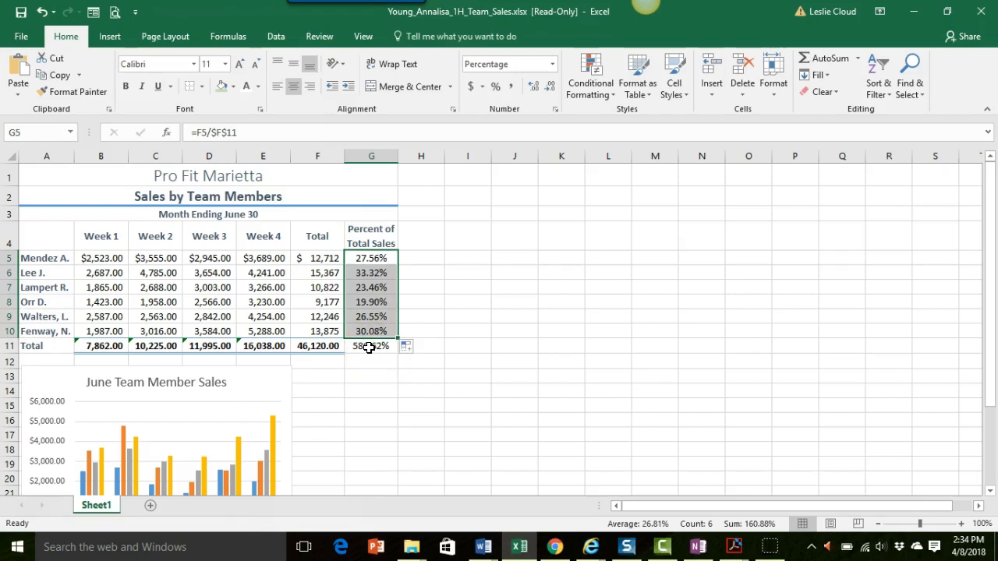
pyautogui.click(370, 348)
pyautogui.press('Delete')
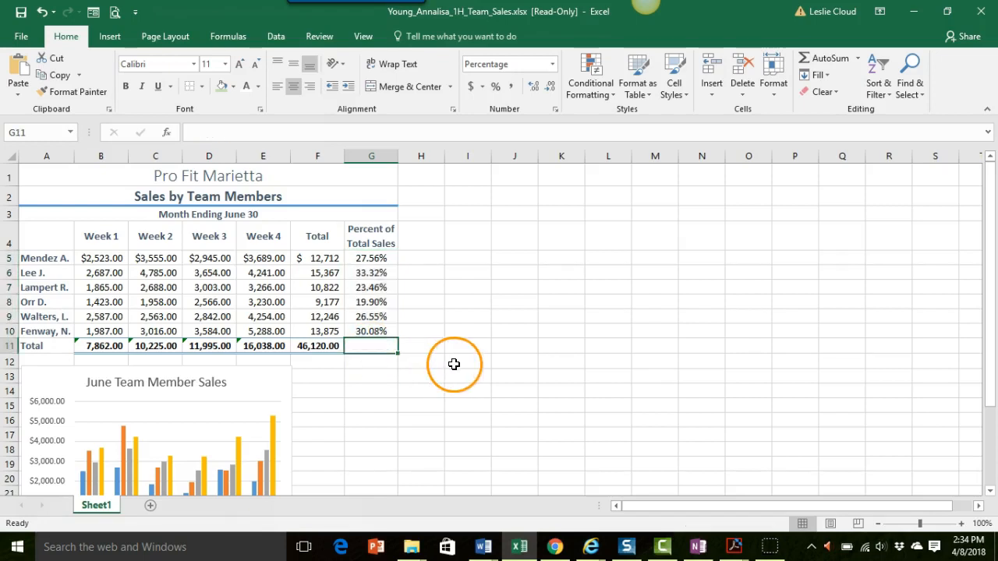
# Step: Examine the cell references in the percentage formulas of G6, G7, G8 and G5
pyautogui.click(371, 274)
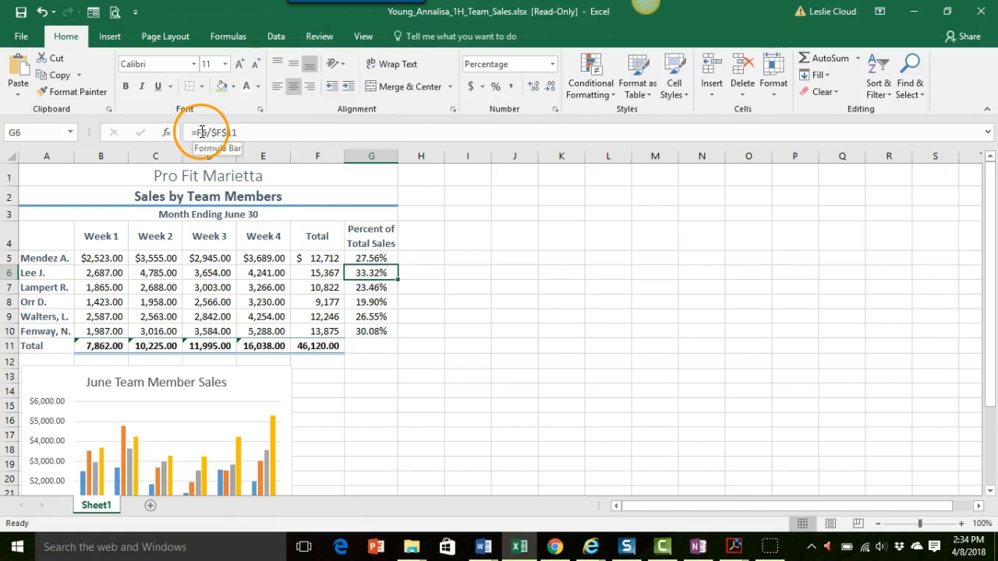
pyautogui.click(248, 132)
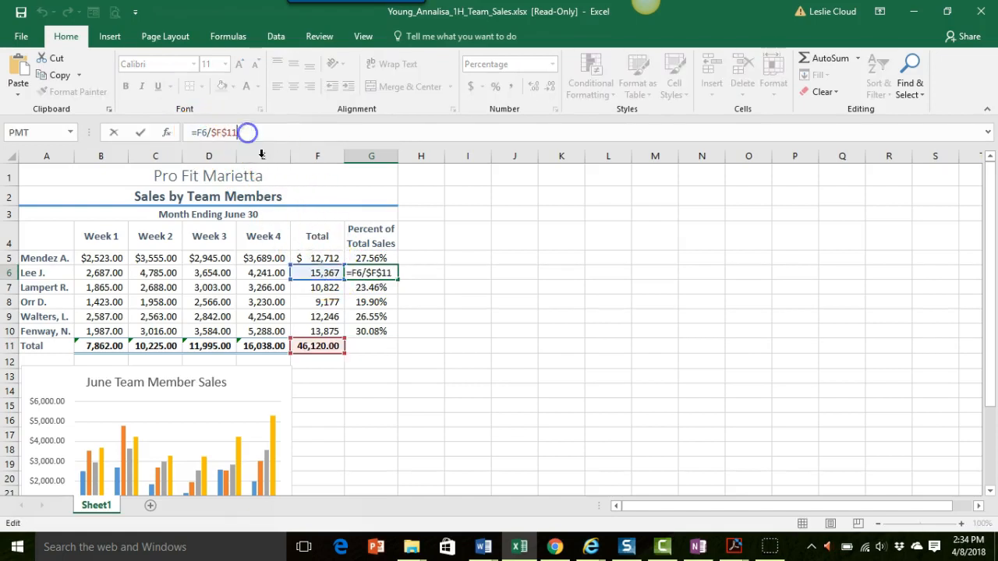
pyautogui.click(328, 351)
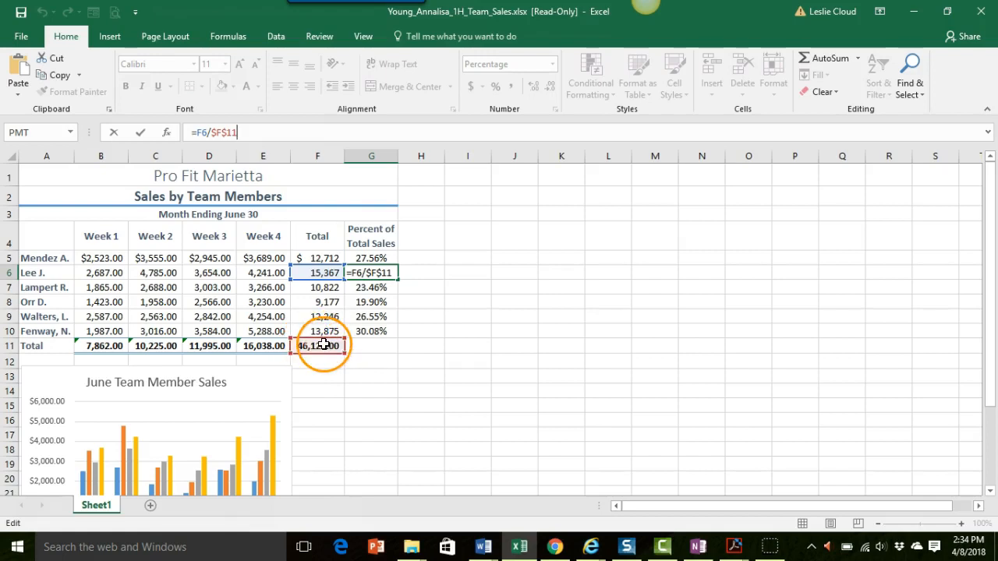
pyautogui.click(407, 345)
pyautogui.click(372, 288)
pyautogui.click(376, 303)
pyautogui.click(371, 259)
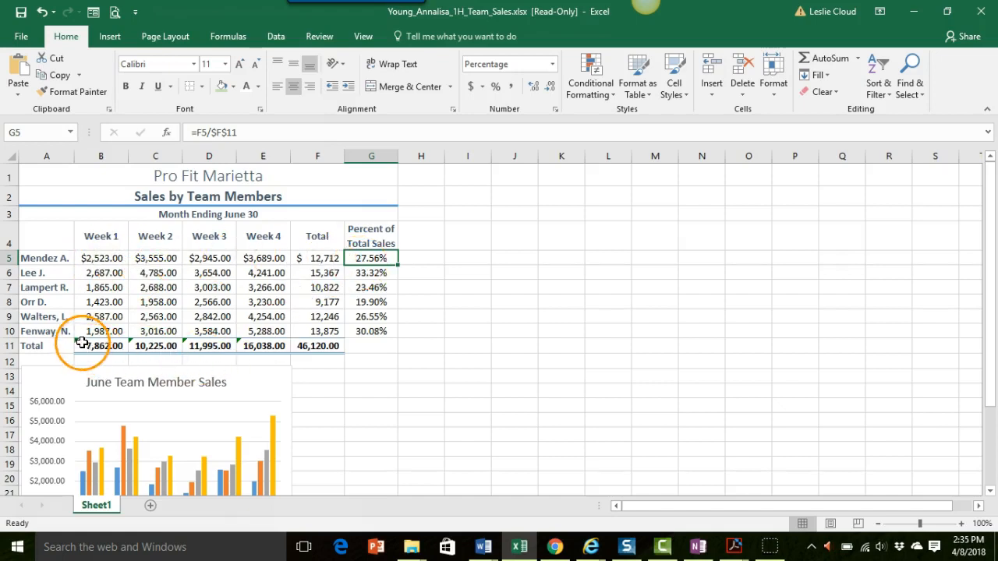
# Step: Apply the Accounting number format with a dollar sign to the totals in B11:F11
pyautogui.moveTo(83, 345); pyautogui.dragTo(314, 346)
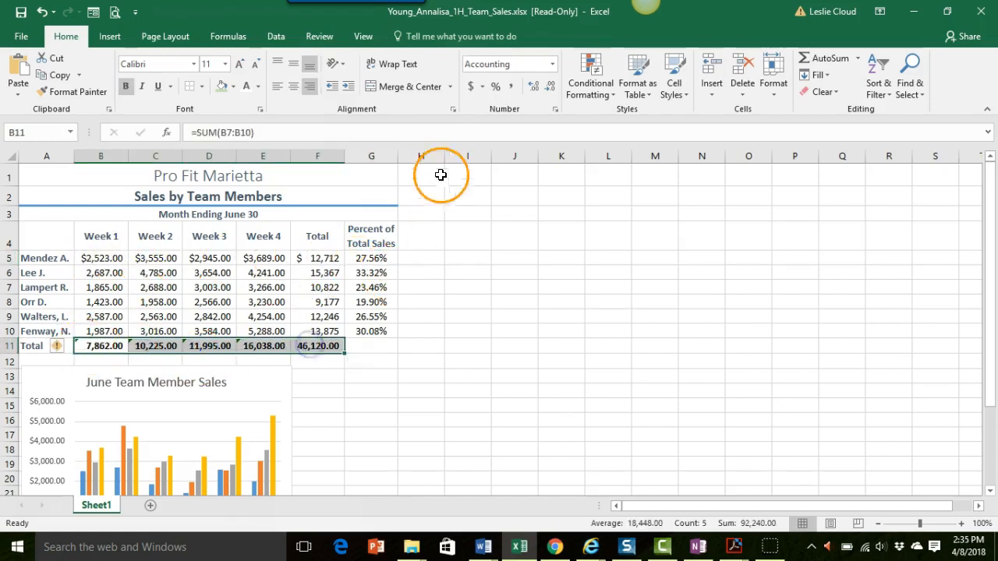
pyautogui.click(471, 87)
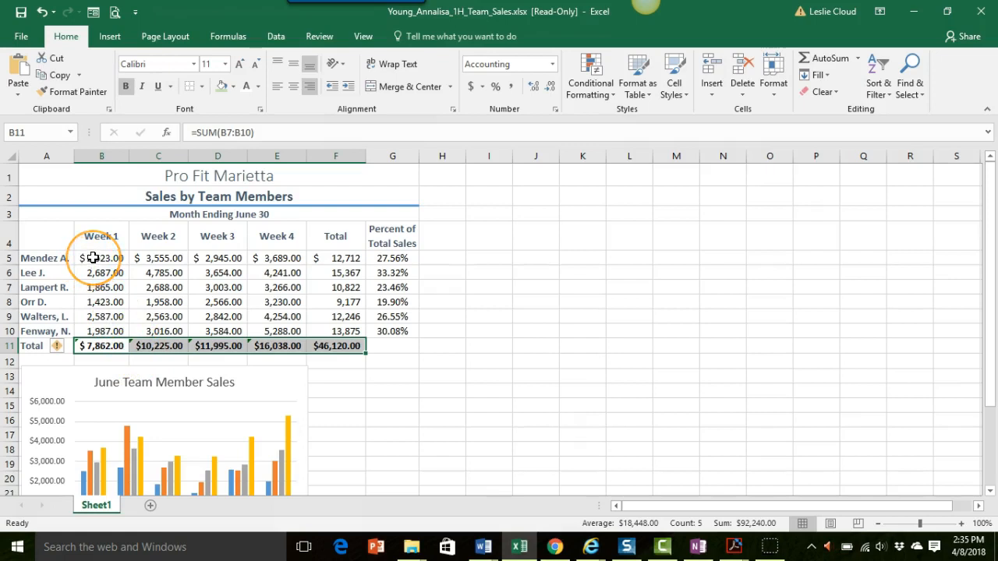
# Step: Reduce the amounts in B5:E11 and the grand total in F11 to zero decimal places
pyautogui.moveTo(93, 258); pyautogui.dragTo(284, 345)
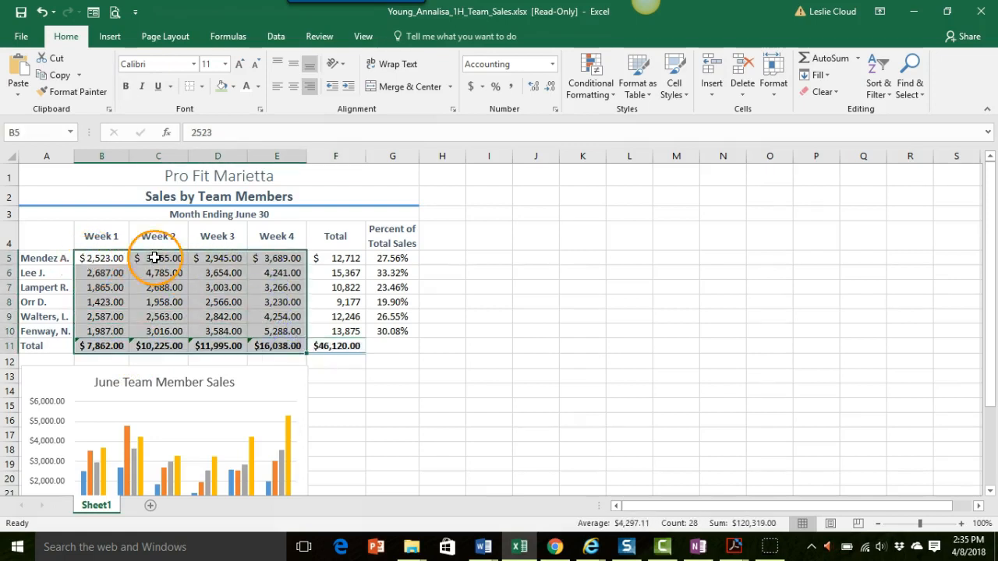
pyautogui.click(550, 92)
pyautogui.click(551, 92)
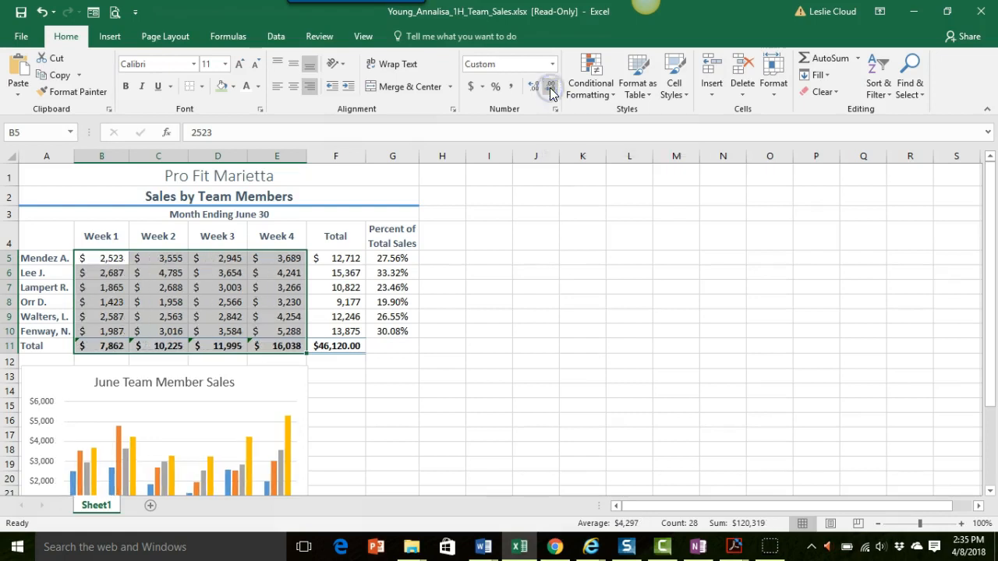
pyautogui.click(338, 345)
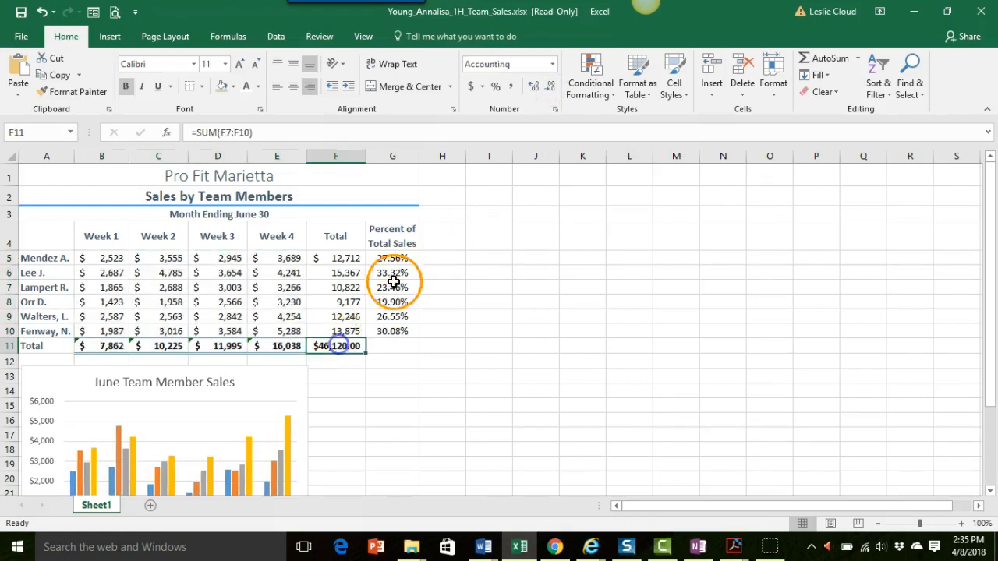
pyautogui.click(551, 88)
pyautogui.click(551, 88)
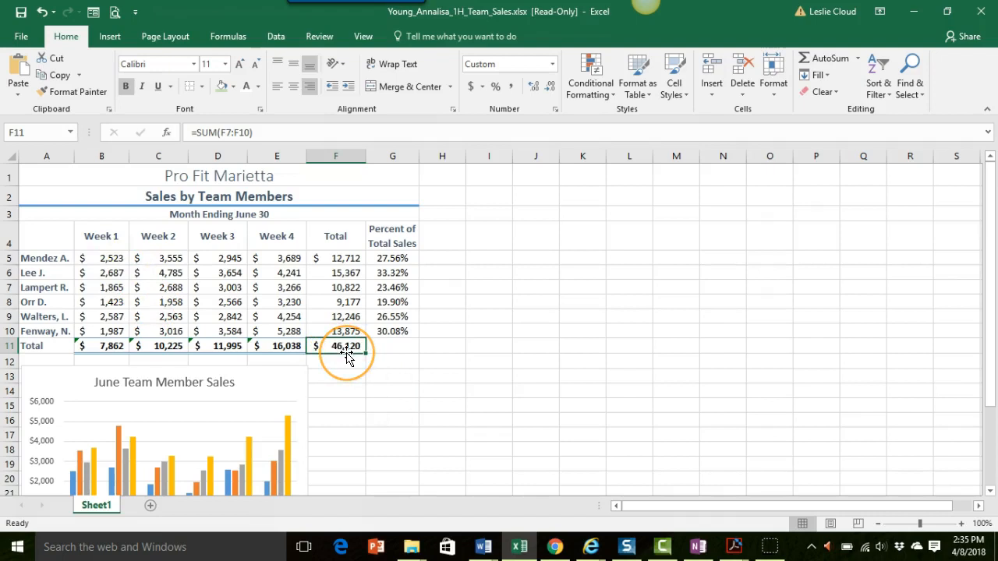
# Step: Apply Comma Style to the weekly sales amounts in B6:E10
pyautogui.click(99, 272)
pyautogui.moveTo(99, 271); pyautogui.dragTo(273, 330)
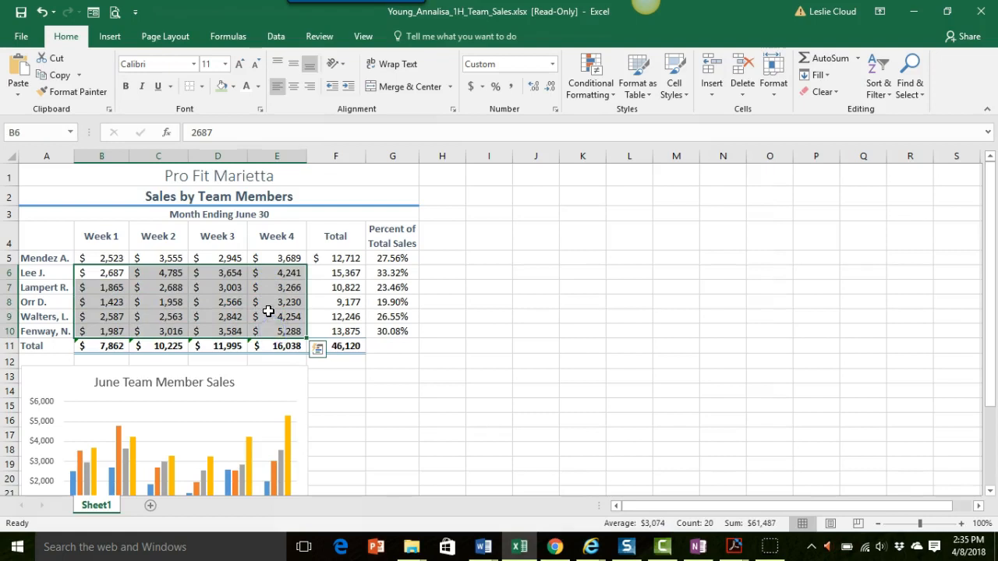
pyautogui.click(511, 90)
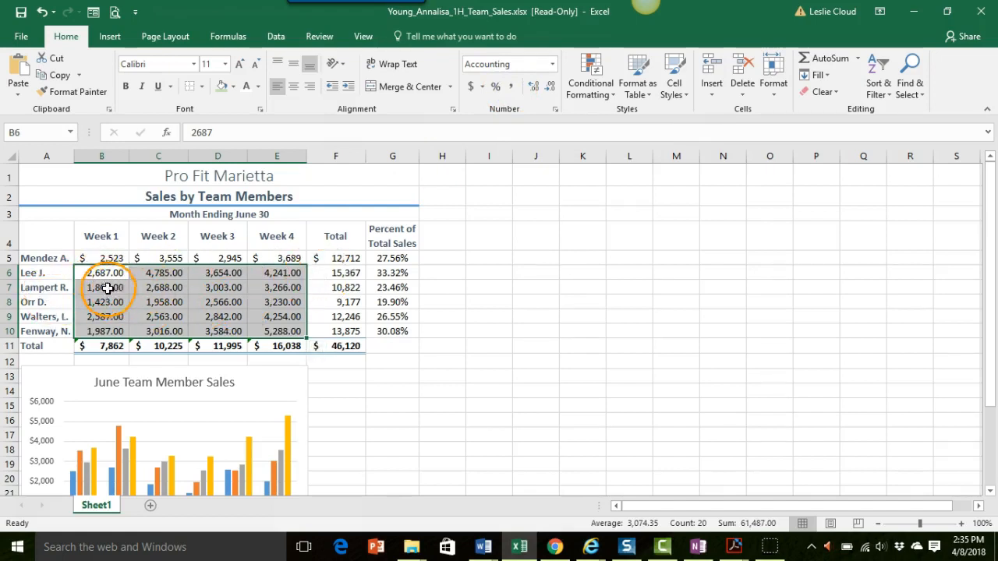
# Step: Reduce the sales amounts in B6:F10 to zero decimal places
pyautogui.moveTo(100, 275); pyautogui.dragTo(336, 325)
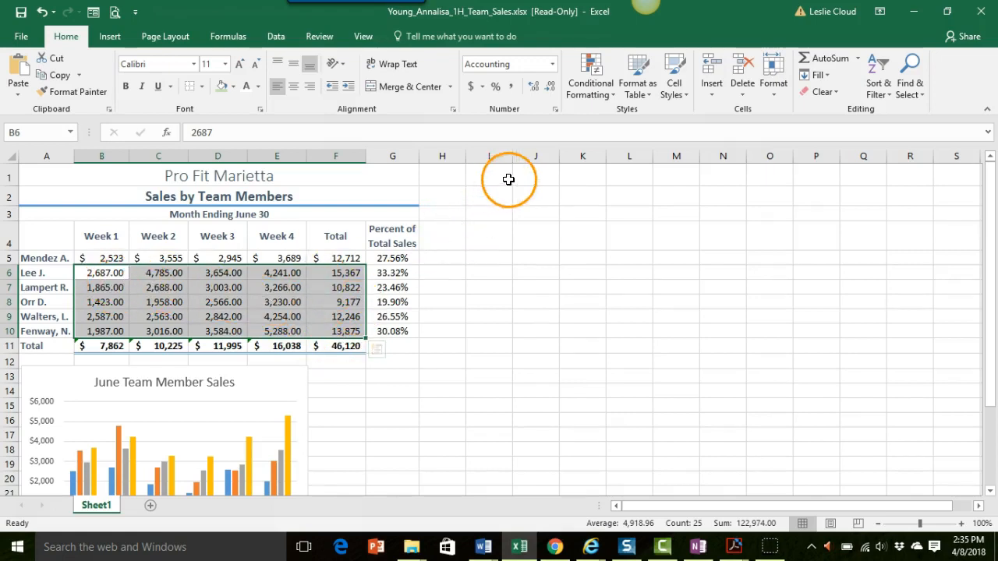
pyautogui.click(550, 84)
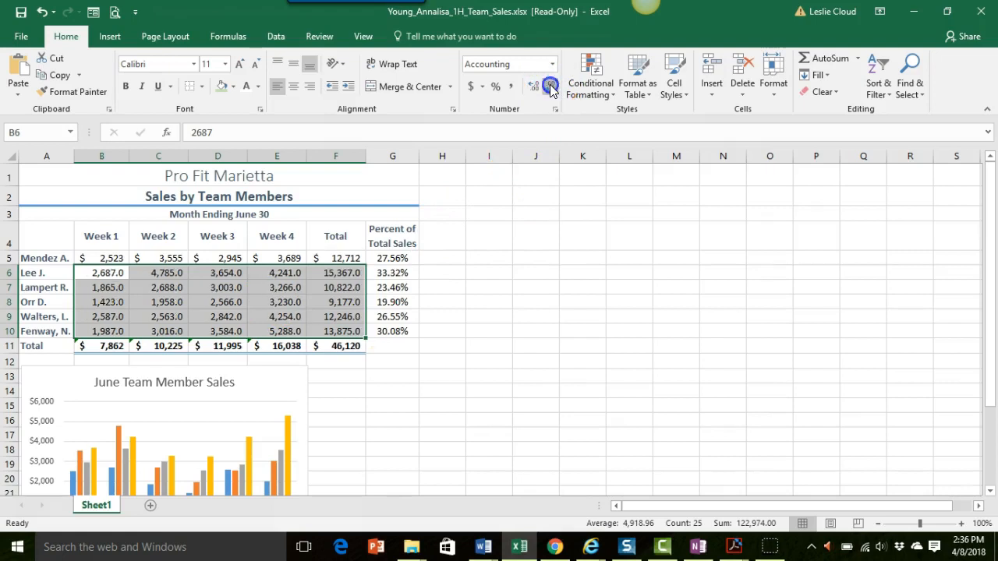
pyautogui.click(549, 85)
pyautogui.click(443, 392)
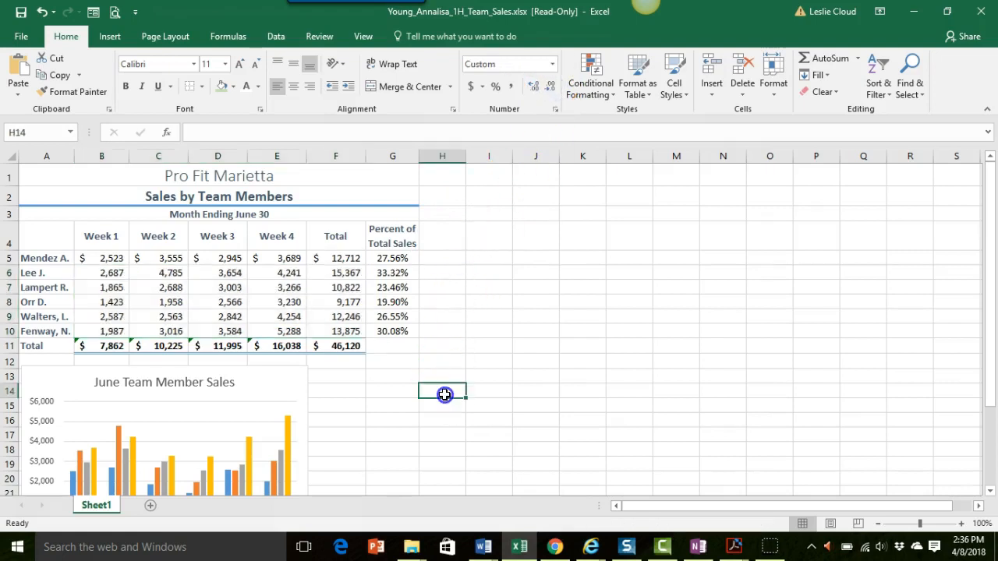